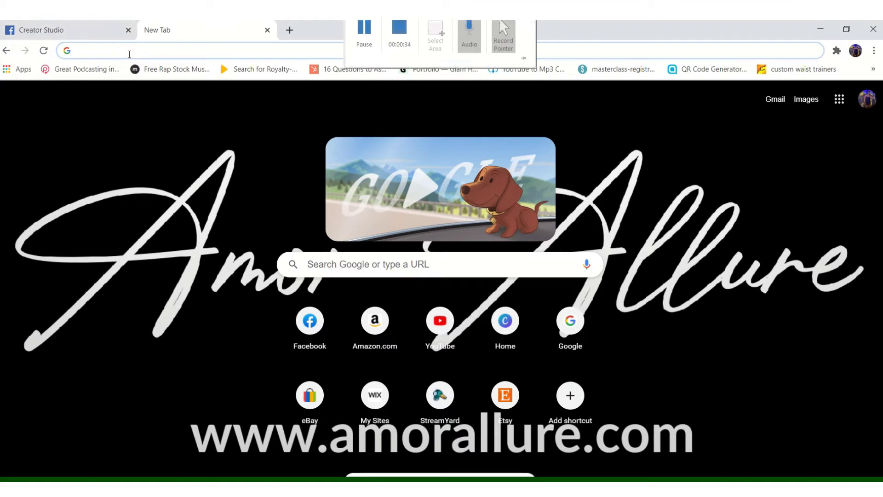
Find Facebook Creator Studio through a 'facebook' web search and switch to its Instagram Content Library
{"action": "type", "text": "facebook.com"}
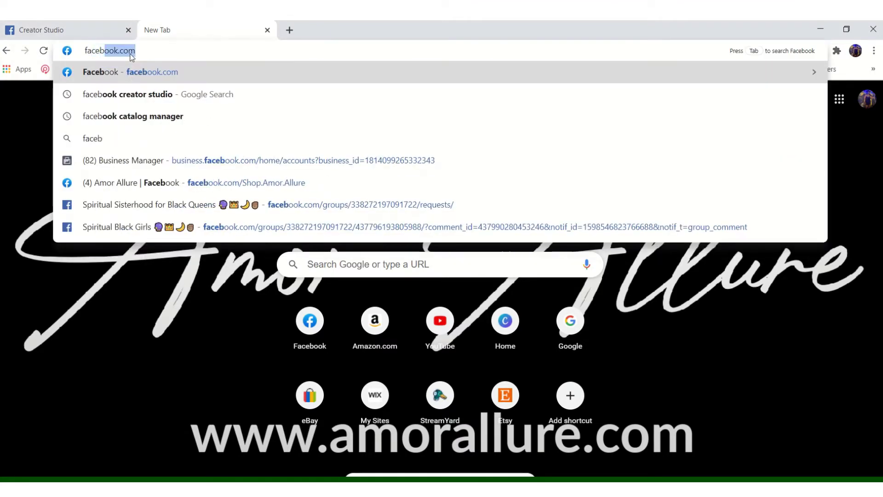
{"action": "left_click", "coordinate": [149, 94]}
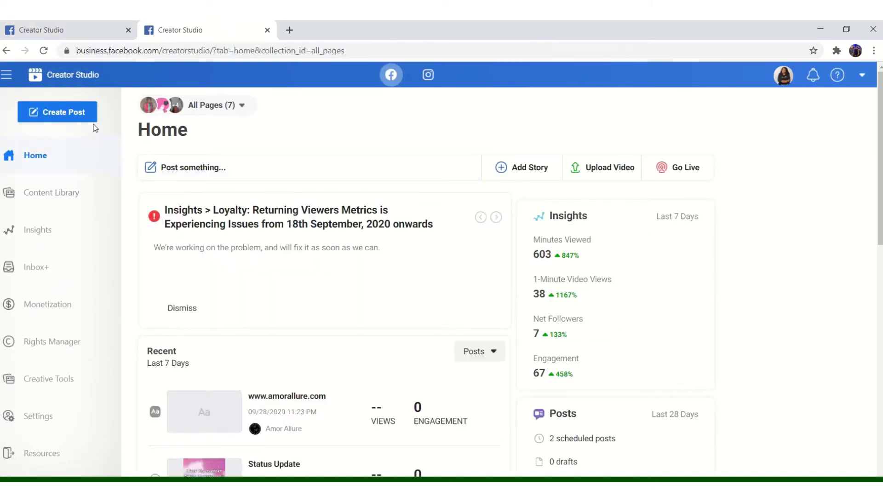
{"action": "left_click", "coordinate": [428, 75]}
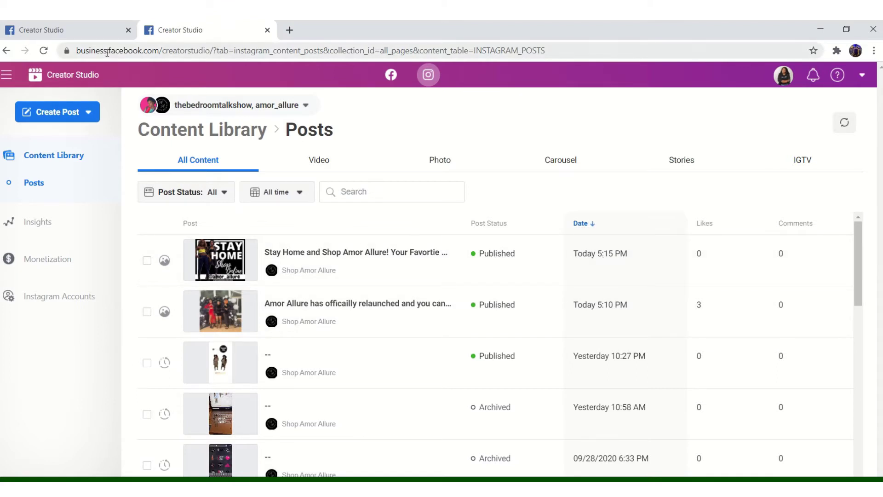
Start a new Instagram Feed post for the amor_allure account
{"action": "left_click", "coordinate": [97, 112]}
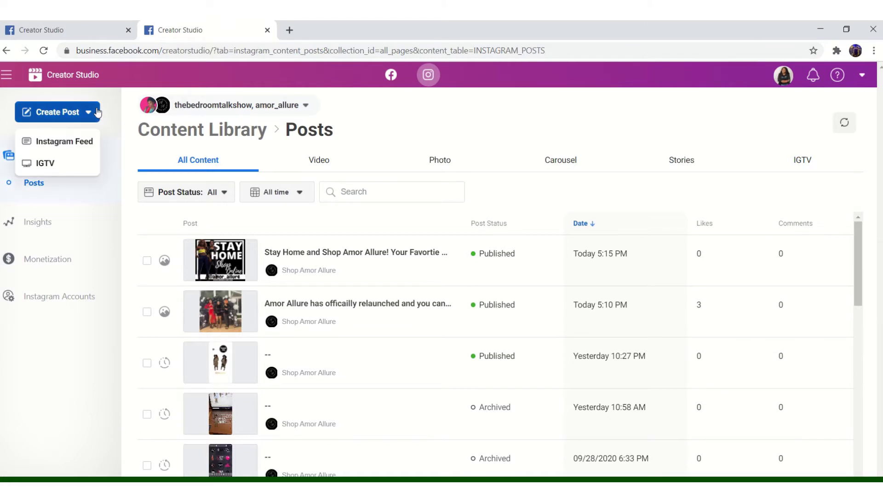
{"action": "left_click", "coordinate": [85, 144]}
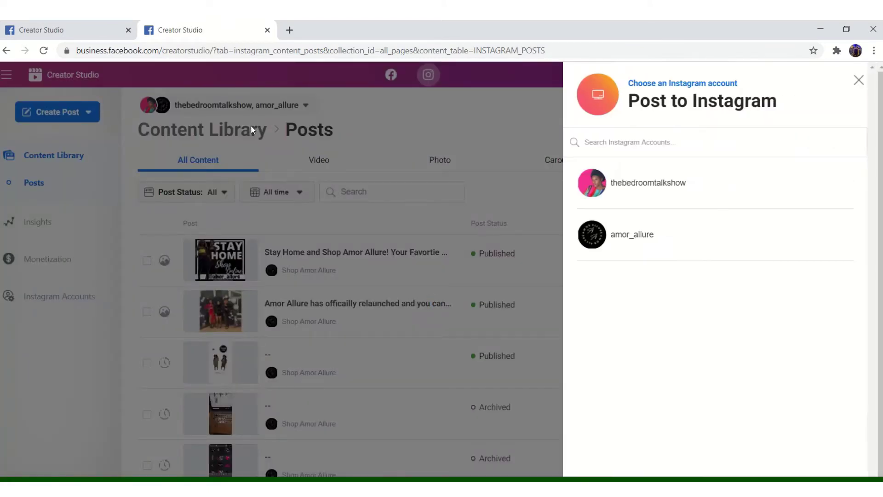
{"action": "left_click", "coordinate": [630, 245]}
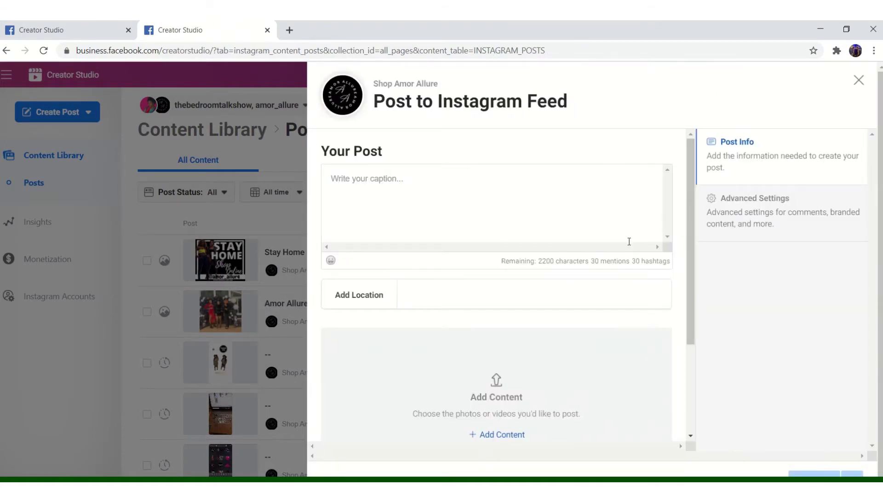
Attach the group photo of five women from the Downloads folder
{"action": "left_click", "coordinate": [520, 435]}
{"action": "left_click", "coordinate": [500, 435]}
{"action": "left_click", "coordinate": [499, 440]}
{"action": "left_click", "coordinate": [500, 462]}
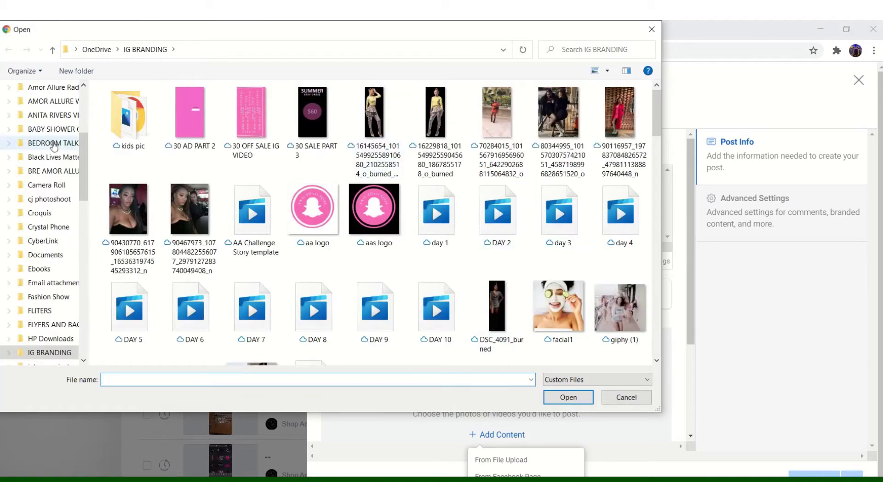
{"action": "left_click_drag", "start_coordinate": [82, 160], "coordinate": [82, 109]}
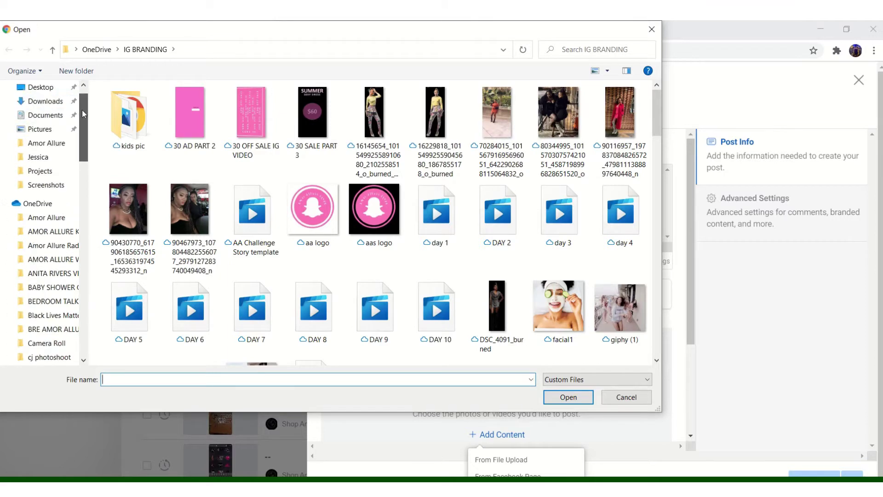
{"action": "left_click", "coordinate": [53, 108]}
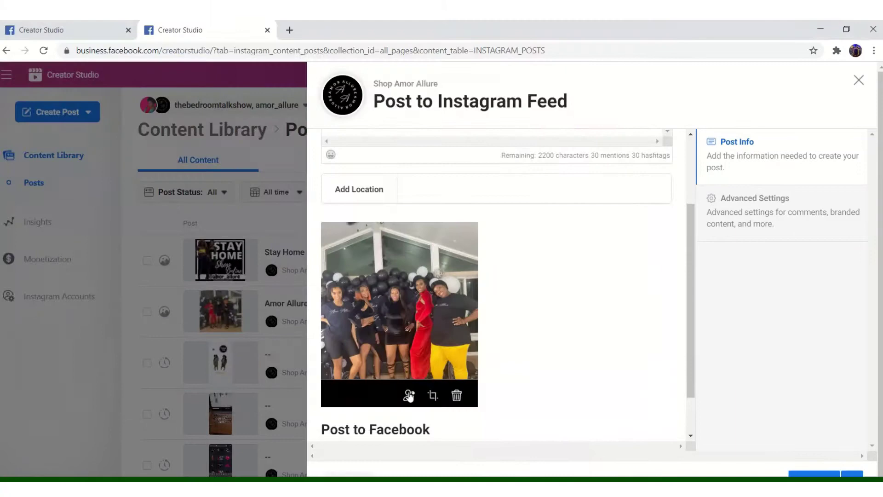
Crop the group photo to a 1:1 square framing all five women head to feet, and save
{"action": "left_click", "coordinate": [432, 395]}
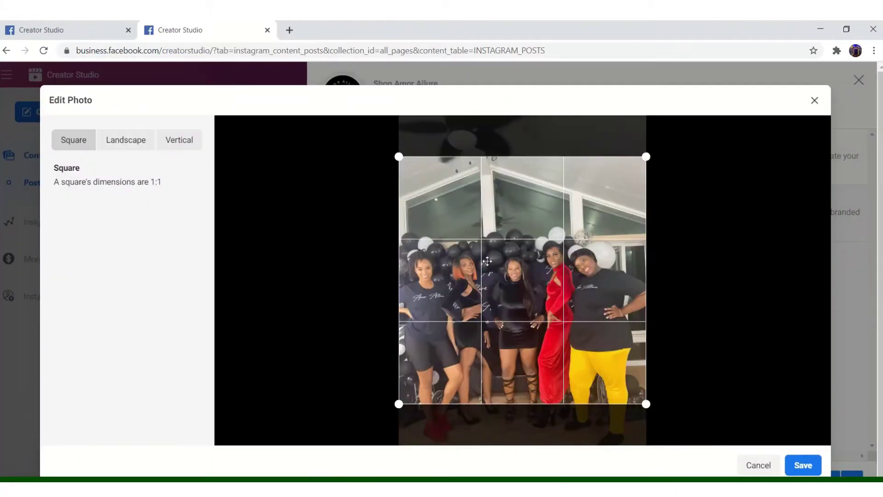
{"action": "left_click_drag", "start_coordinate": [487, 260], "coordinate": [485, 302]}
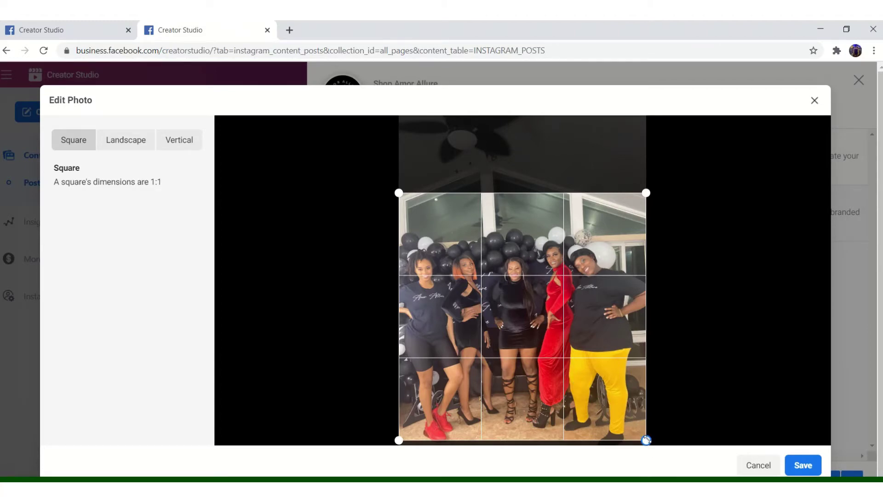
{"action": "left_click_drag", "start_coordinate": [646, 441], "coordinate": [648, 416]}
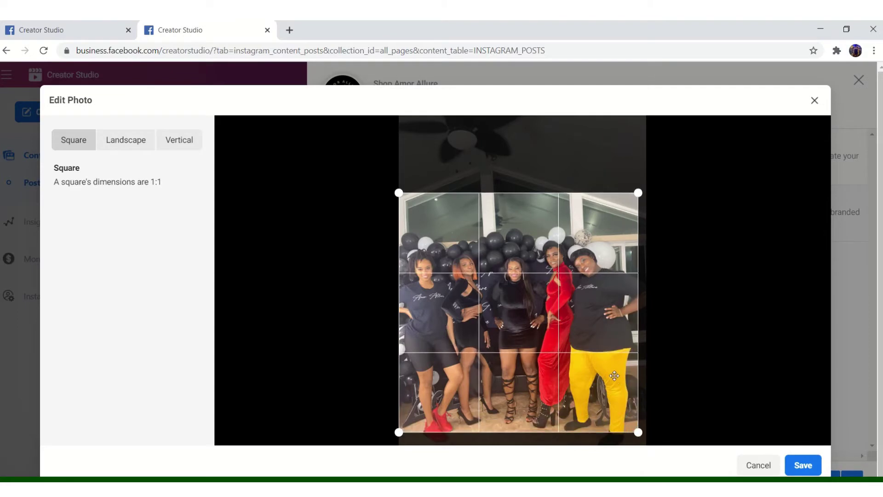
{"action": "mouse_move", "coordinate": [615, 376]}
{"action": "left_mouse_down"}
{"action": "mouse_move", "coordinate": [620, 354]}
{"action": "mouse_move", "coordinate": [624, 370]}
{"action": "left_mouse_up"}
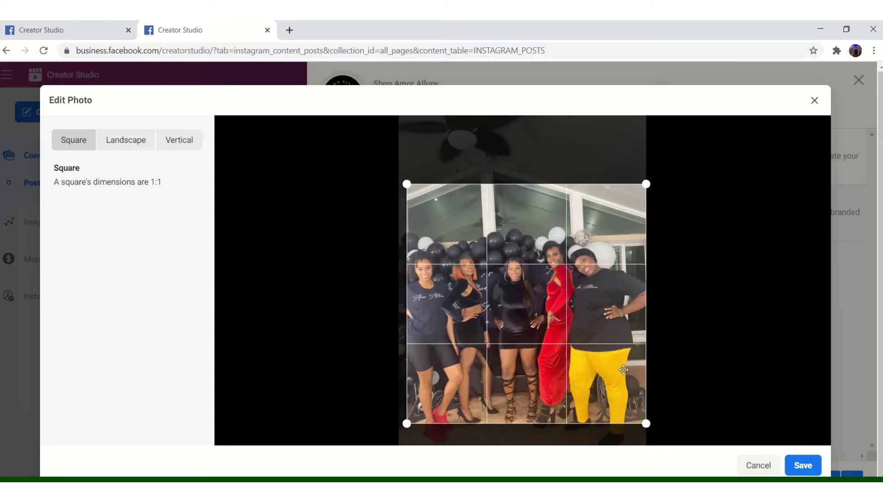
{"action": "left_click", "coordinate": [801, 466]}
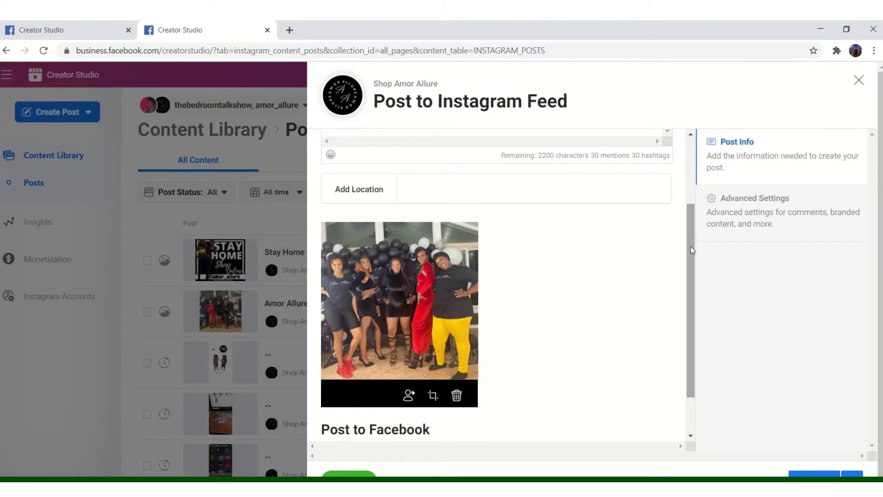
Set the post location to Amor Allure Virtual Relaunch Party
{"action": "scroll", "coordinate": [691, 250], "scroll_direction": "up", "scroll_amount": 1}
{"action": "left_click", "coordinate": [549, 238]}
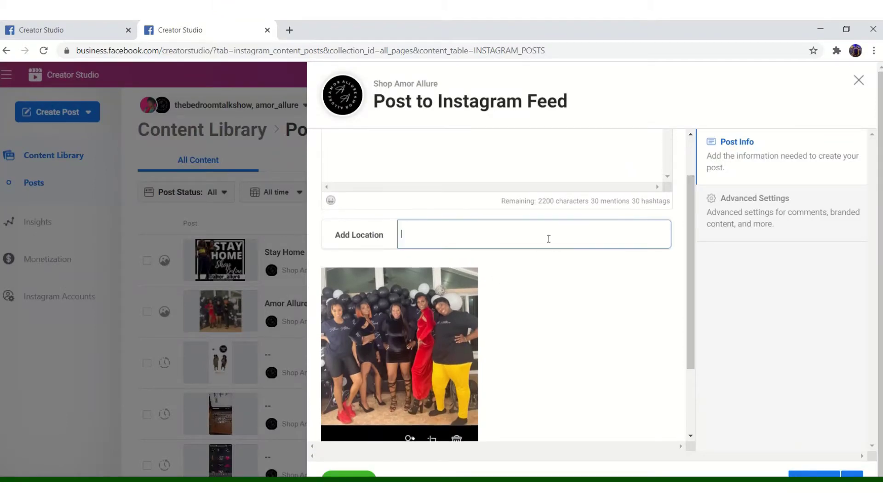
{"action": "type", "text": "Amor Allure Virtual Relaunch p"}
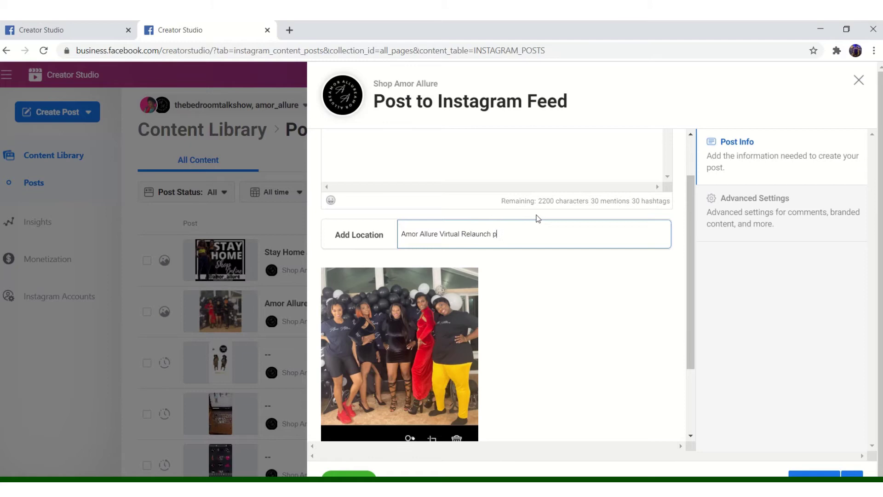
{"action": "type", "text": "rty"}
Write the caption 'Cheers to real friends'
{"action": "scroll", "coordinate": [690, 193], "scroll_direction": "up", "scroll_amount": 2}
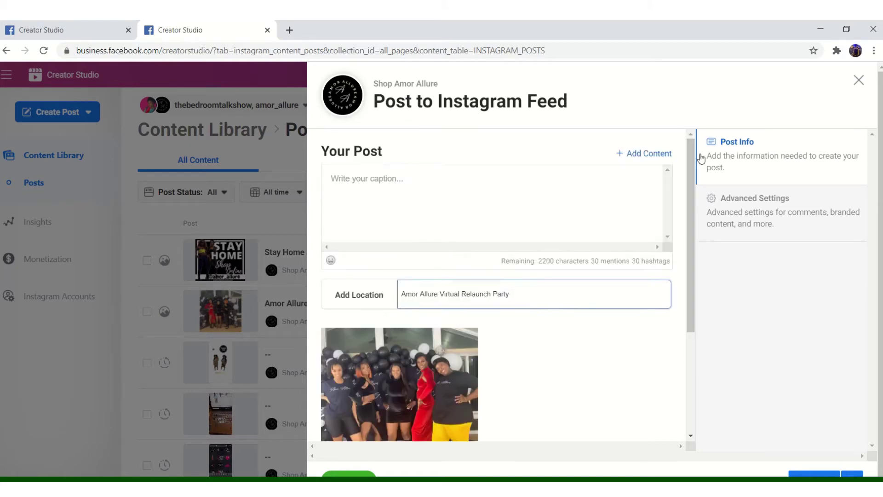
{"action": "left_click", "coordinate": [542, 184]}
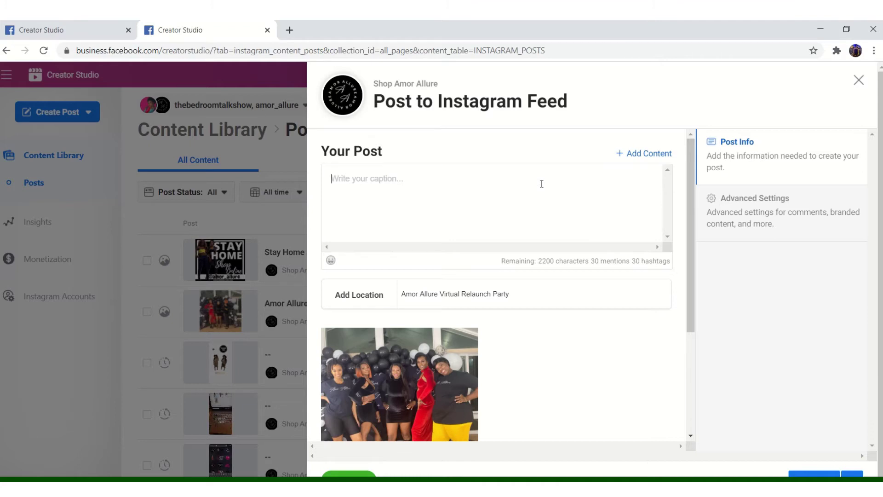
{"action": "type", "text": "In"}
{"action": "key", "text": "BackSpace"}
{"action": "key", "text": "BackSpace"}
{"action": "key", "text": "BackSpace"}
{"action": "key", "text": "BackSpace"}
{"action": "key", "text": "BackSpace"}
{"action": "key", "text": "BackSpace"}
{"action": "key", "text": "BackSpace"}
{"action": "key", "text": "BackSpace"}
{"action": "key", "text": "BackSpace"}
{"action": "key", "text": "BackSpace"}
{"action": "key", "text": "BackSpace"}
{"action": "type", "text": "Ch"}
In a new tab, find getemoji.com and search it for cheers emojis
{"action": "left_click", "coordinate": [289, 30]}
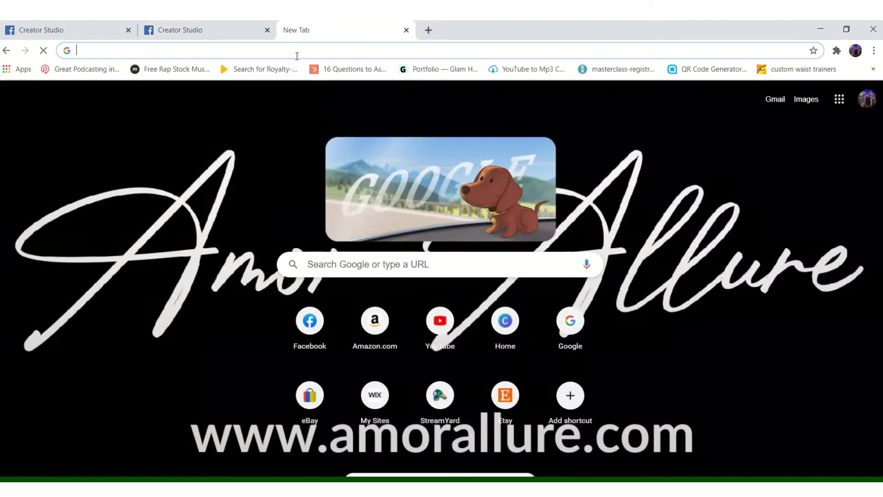
{"action": "type", "text": "em"}
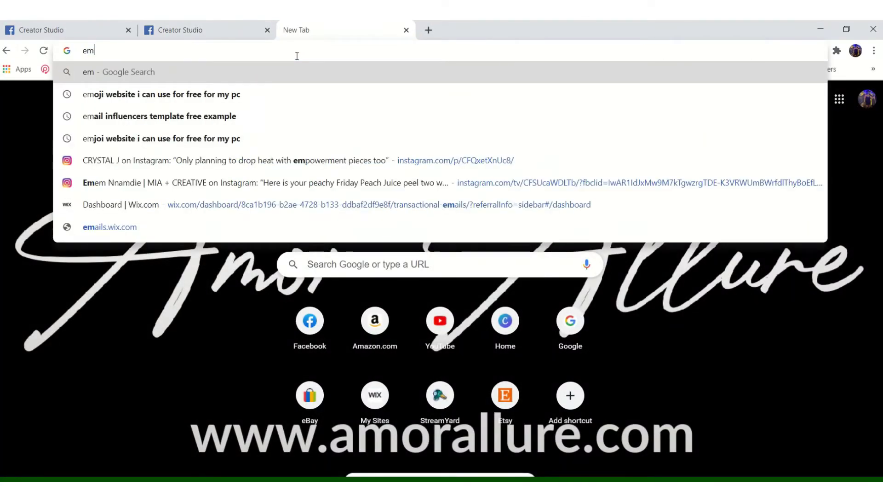
{"action": "left_click", "coordinate": [221, 138]}
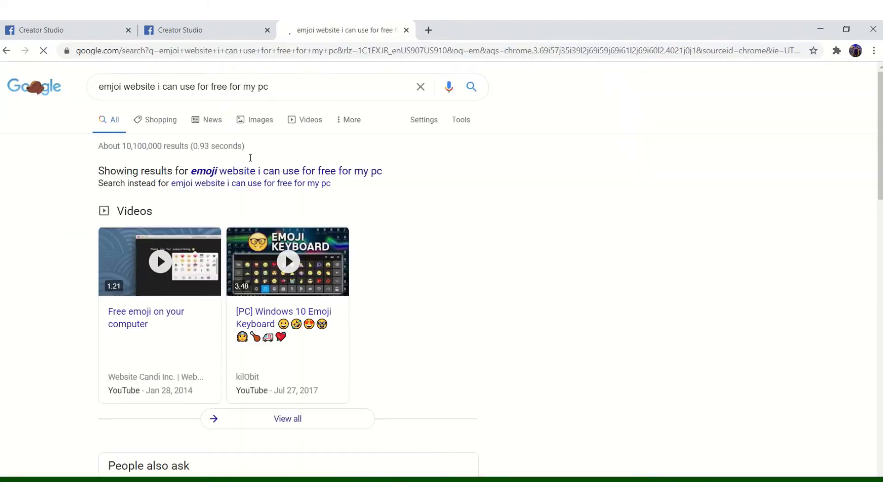
{"action": "scroll", "coordinate": [249, 193], "scroll_direction": "down", "scroll_amount": 5}
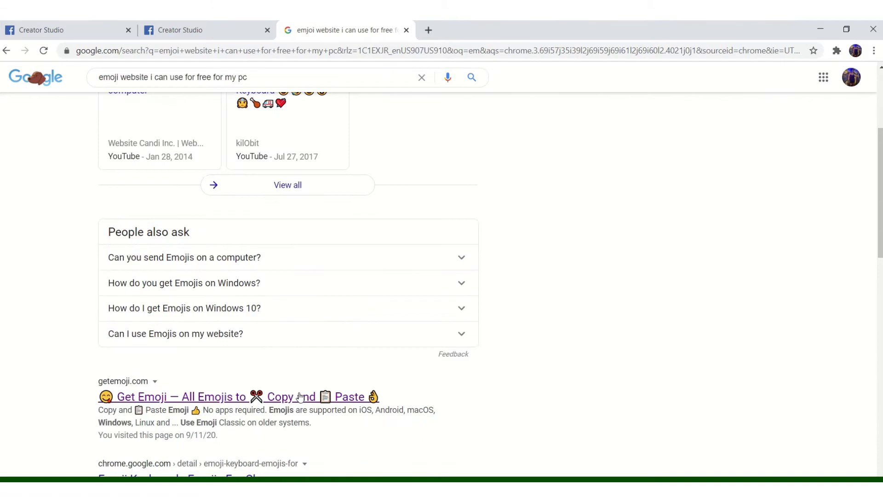
{"action": "left_click", "coordinate": [193, 396]}
{"action": "left_click", "coordinate": [442, 412]}
{"action": "type", "text": "cheers"}
{"action": "key", "text": "Return"}
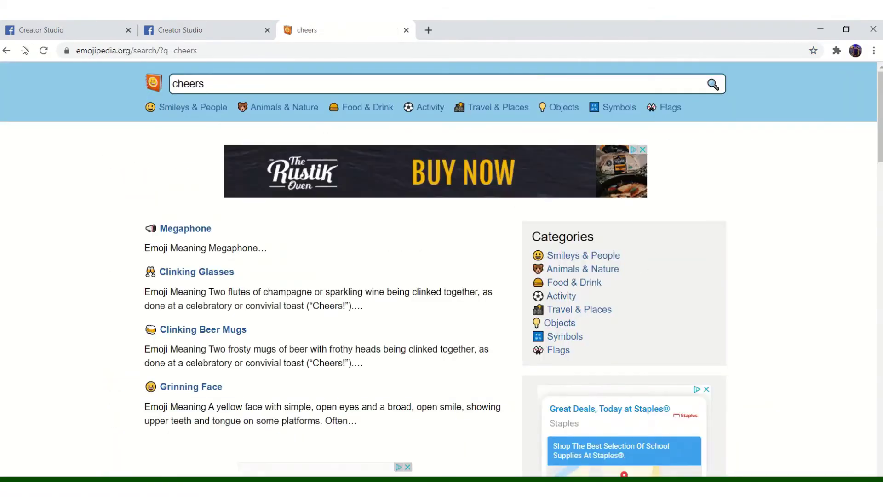
Copy the smiling face with hearts emoji 🥰 and return to the Creator Studio draft
{"action": "key", "text": "alt+Left"}
{"action": "scroll", "coordinate": [852, 152], "scroll_direction": "down", "scroll_amount": 8}
{"action": "scroll", "coordinate": [215, 237], "scroll_direction": "up", "scroll_amount": 6}
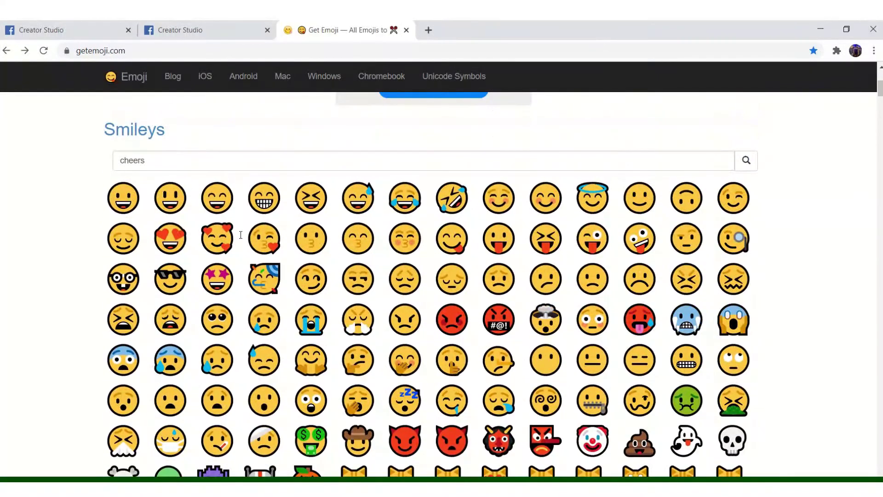
{"action": "left_click", "coordinate": [214, 237]}
{"action": "key", "text": "ctrl+c"}
{"action": "left_click", "coordinate": [179, 30]}
Paste the emoji into the caption, then web-search 'hashtags for online boutique' in a new tab
{"action": "key", "text": "ctrl+v"}
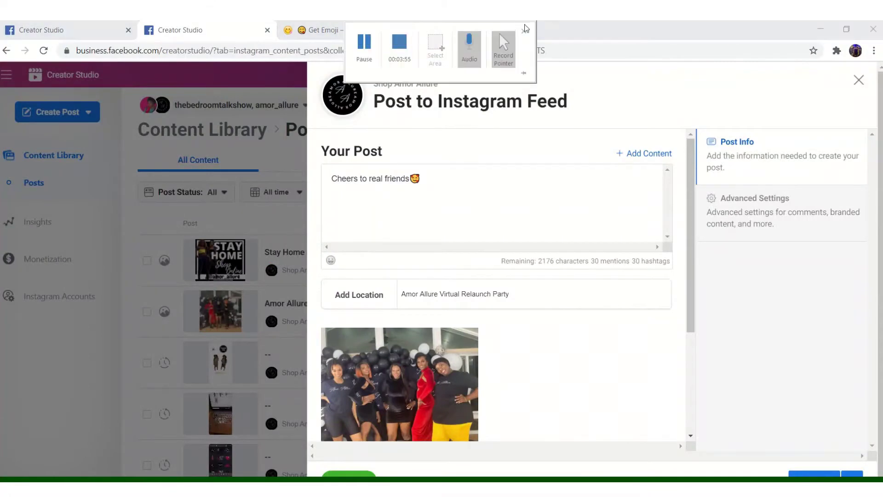
{"action": "left_click", "coordinate": [428, 31]}
{"action": "type", "text": "hashtags for online boutique"}
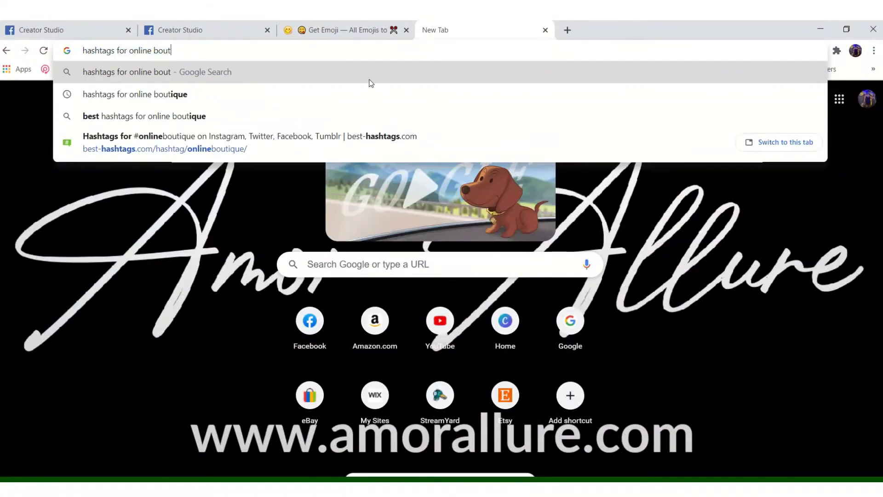
{"action": "key", "text": "Return"}
Browse the #boutique hashtags site and look up hashtags related to #friends
{"action": "left_click", "coordinate": [368, 183]}
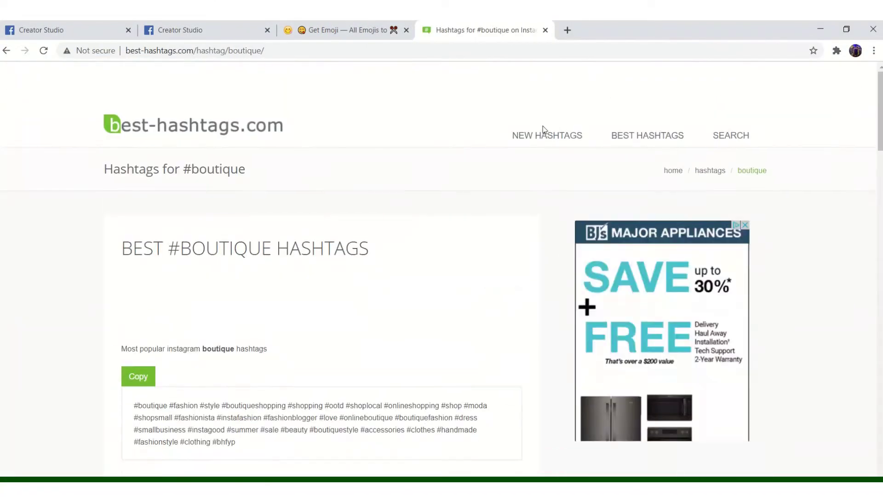
{"action": "left_click", "coordinate": [552, 136]}
{"action": "left_click", "coordinate": [633, 94]}
{"action": "left_click", "coordinate": [725, 95]}
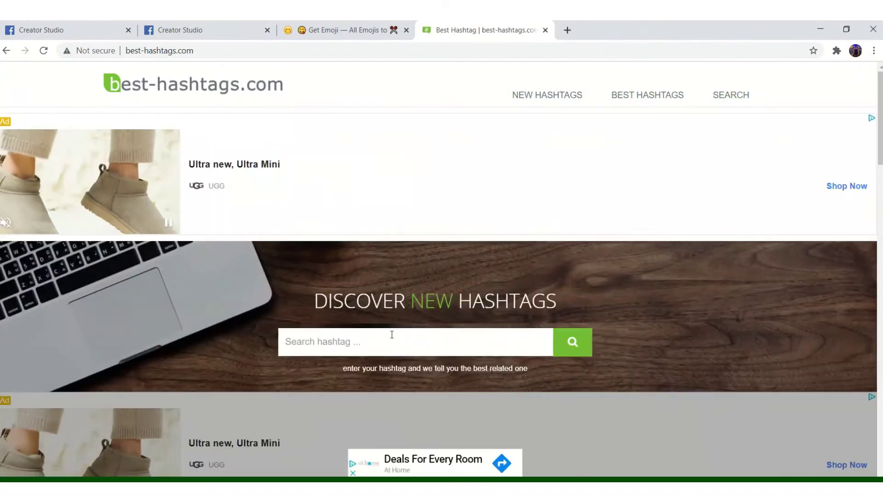
{"action": "left_click", "coordinate": [390, 333]}
{"action": "type", "text": "friends"}
{"action": "left_click", "coordinate": [571, 349]}
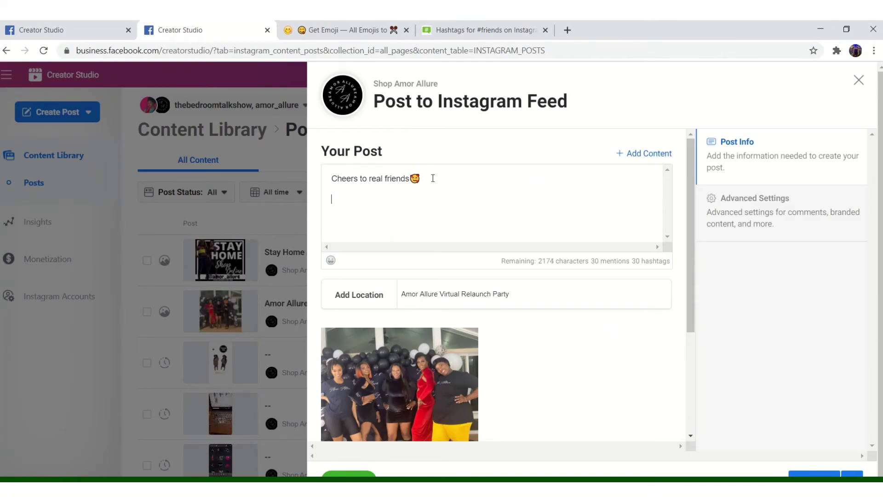
Paste the hashtags, replace #travel with #amorallure, #shoptoday, #shopblack and similar tags, and remove #tiktok
{"action": "key", "text": "ctrl+v"}
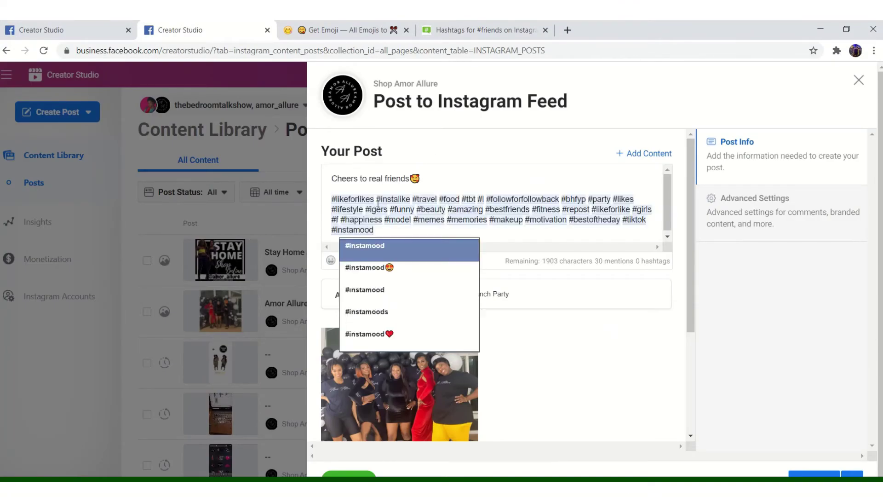
{"action": "left_click", "coordinate": [435, 199]}
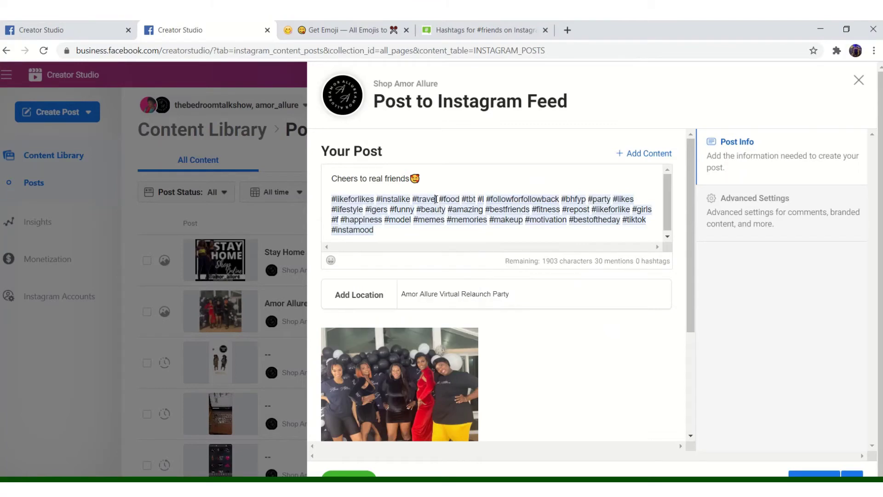
{"action": "left_click", "coordinate": [439, 199]}
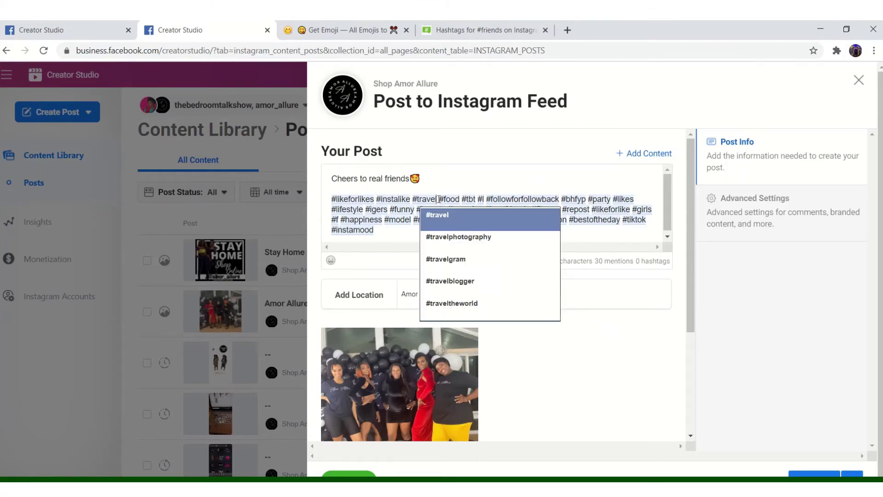
{"action": "key", "text": "BackSpace"}
{"action": "key", "text": "BackSpace"}
{"action": "key", "text": "BackSpace"}
{"action": "key", "text": "BackSpace"}
{"action": "key", "text": "BackSpace"}
{"action": "key", "text": "BackSpace"}
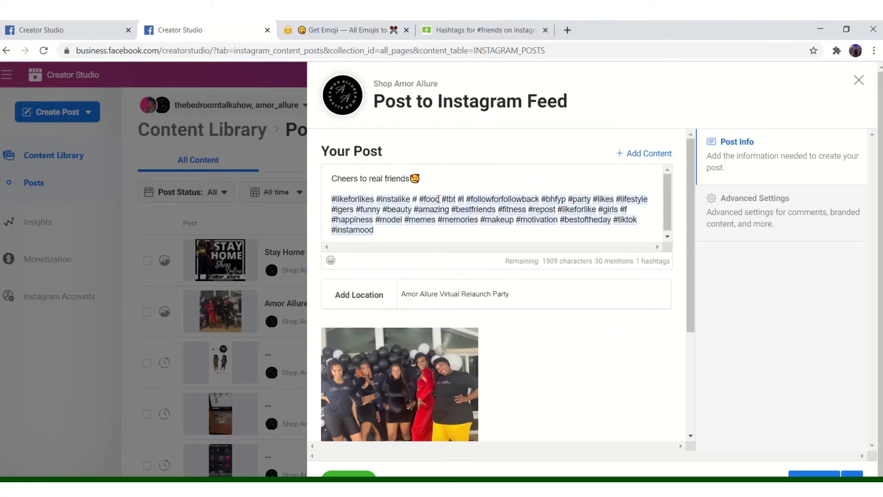
{"action": "type", "text": "amorallur"}
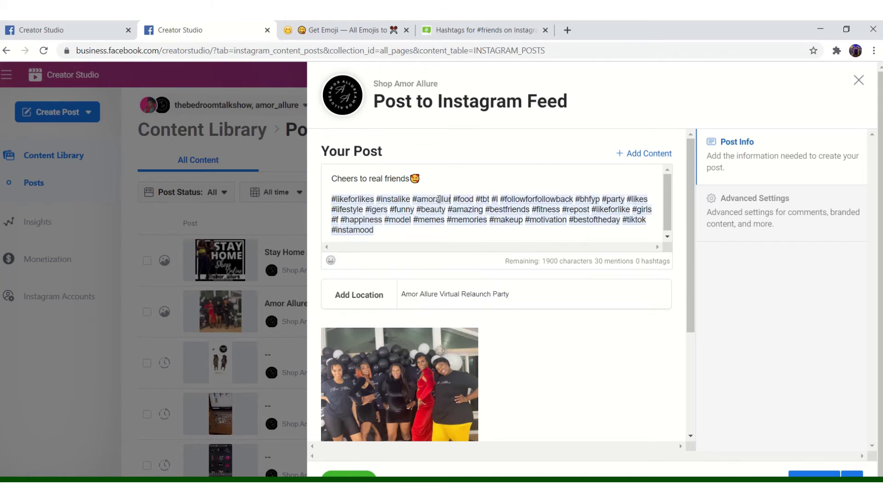
{"action": "type", "text": "e"}
{"action": "type", "text": "amorallurerealunchpartybusinessgoals #"}
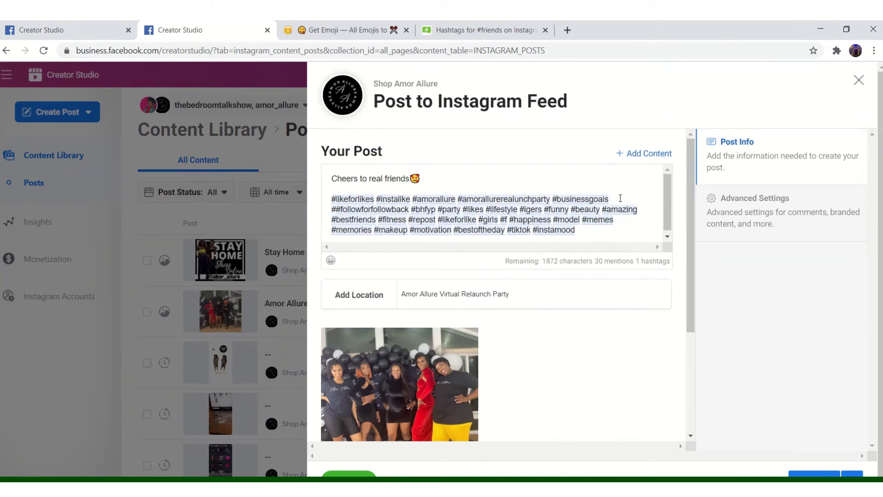
{"action": "type", "text": "shoptoday shopblacklittleblackdress isachoice"}
{"action": "key", "text": "BackSpace"}
{"action": "key", "text": "BackSpace"}
{"action": "key", "text": "BackSpace"}
{"action": "key", "text": "BackSpace"}
{"action": "key", "text": "BackSpace"}
{"action": "key", "text": "BackSpace"}
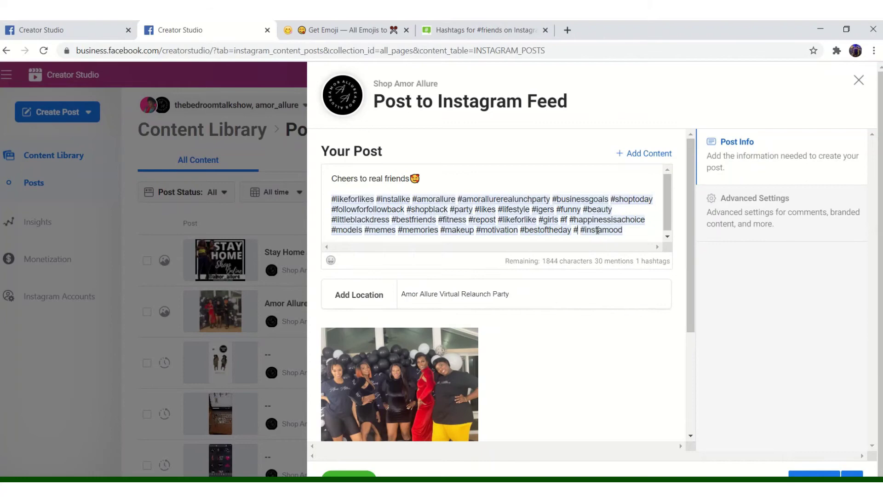
{"action": "key", "text": "BackSpace"}
{"action": "key", "text": "BackSpace"}
Also share the post to the Amor Allure Facebook page, set to schedule
{"action": "left_click_drag", "start_coordinate": [691, 229], "coordinate": [694, 371]}
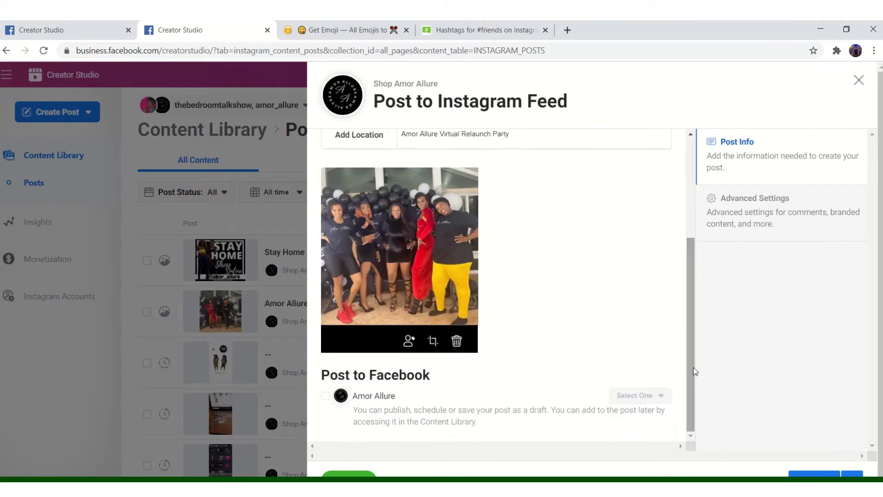
{"action": "left_click", "coordinate": [325, 396]}
{"action": "left_click", "coordinate": [637, 396]}
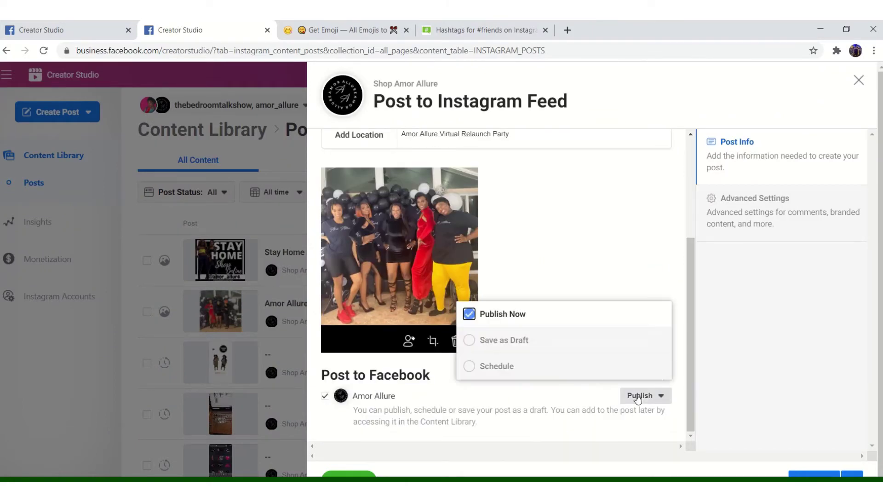
{"action": "left_click", "coordinate": [606, 368]}
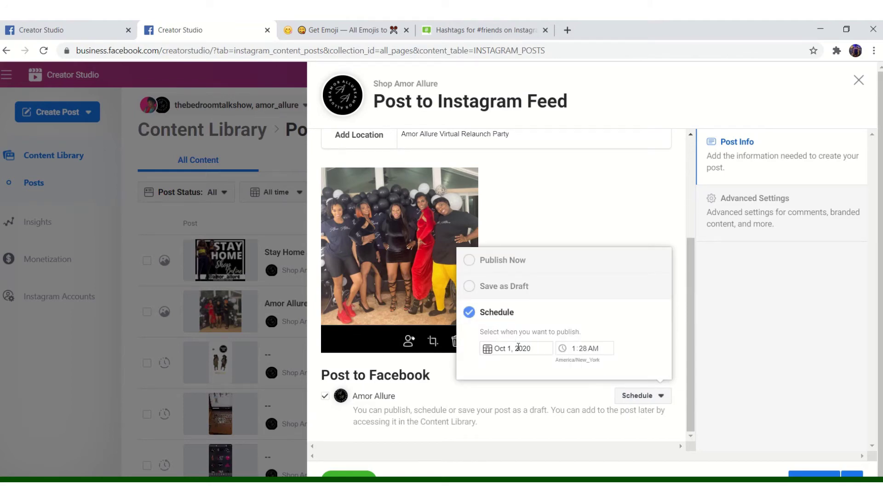
Schedule the Facebook copy for October 1 and publish the group photo post
{"action": "left_click", "coordinate": [517, 347]}
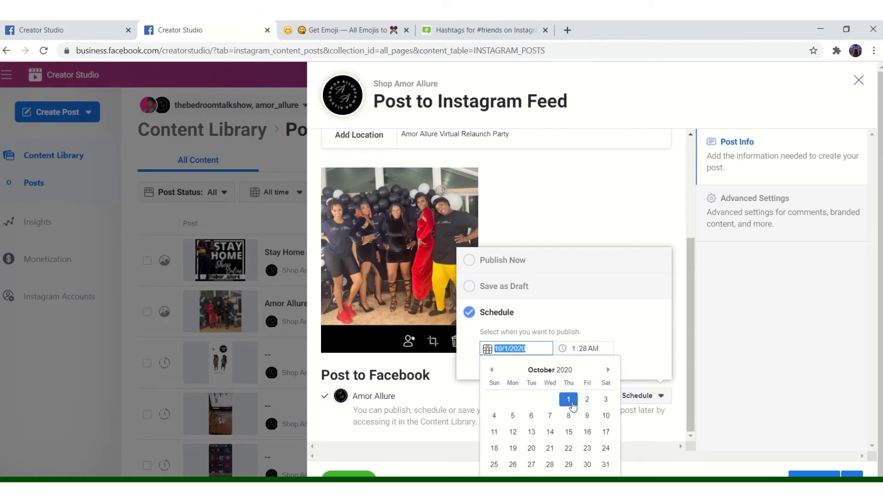
{"action": "left_click", "coordinate": [569, 399]}
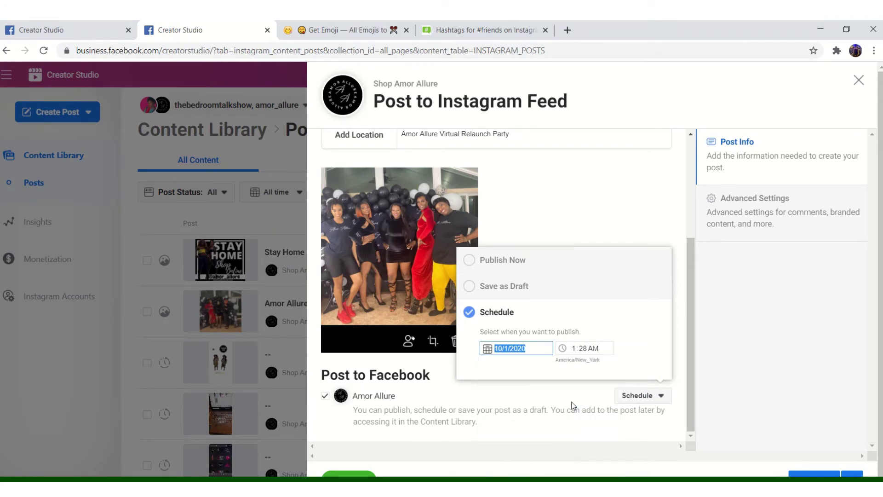
{"action": "left_click", "coordinate": [577, 351]}
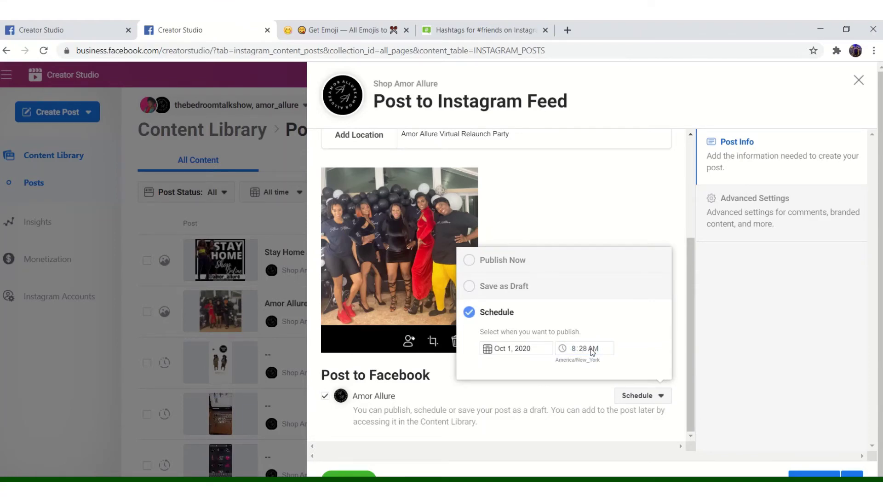
{"action": "left_click", "coordinate": [592, 348]}
{"action": "left_click", "coordinate": [572, 402]}
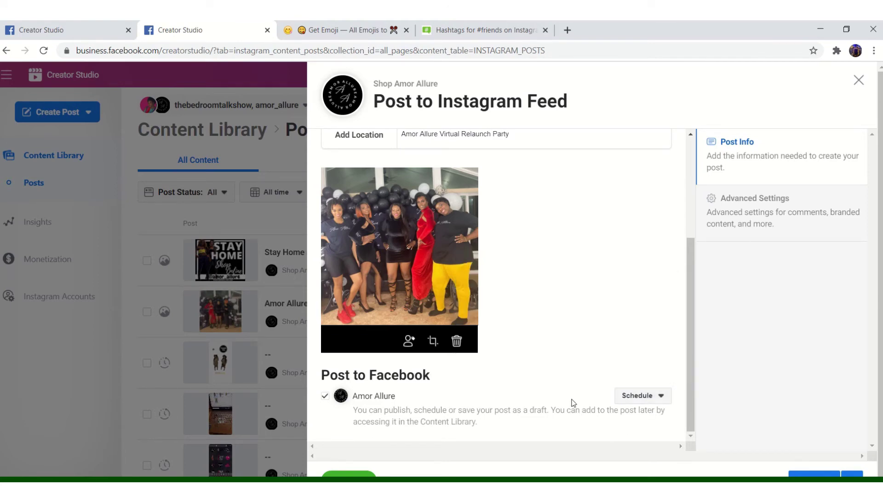
{"action": "left_click", "coordinate": [815, 474]}
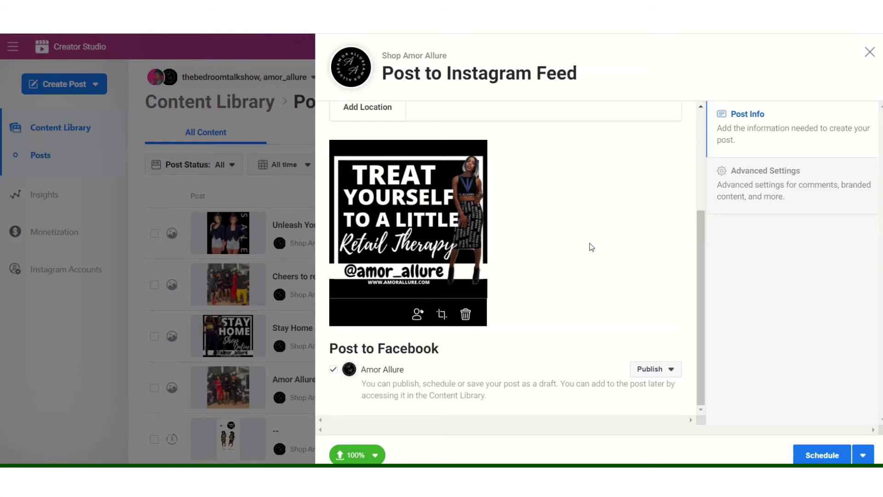
Publish the 'Treat yourself' retail-therapy post immediately with Publish Now
{"action": "left_click", "coordinate": [861, 454]}
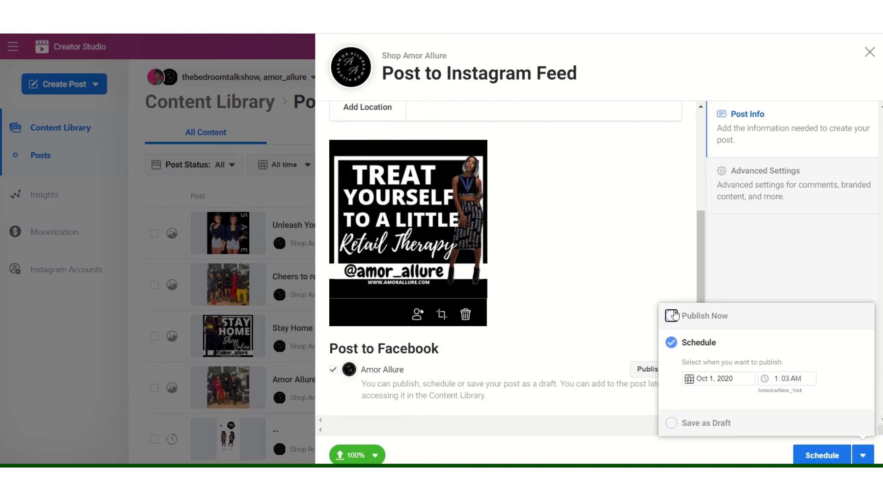
{"action": "left_click", "coordinate": [672, 316]}
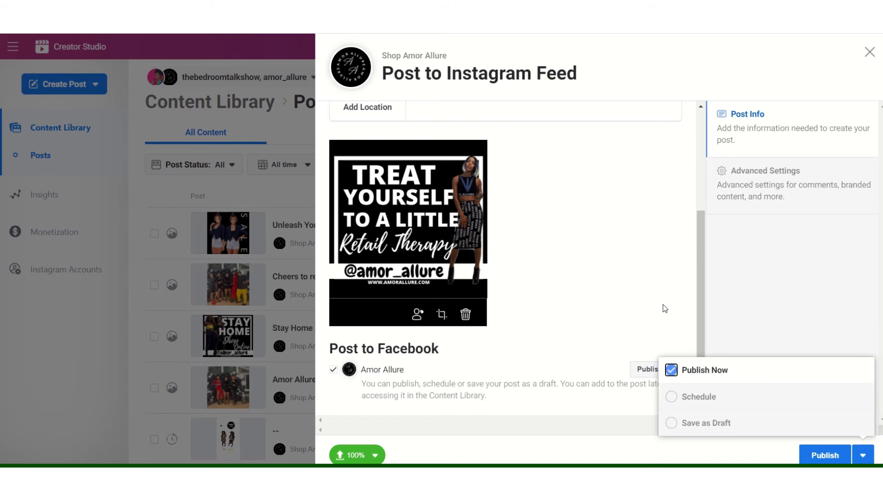
{"action": "left_click", "coordinate": [647, 283]}
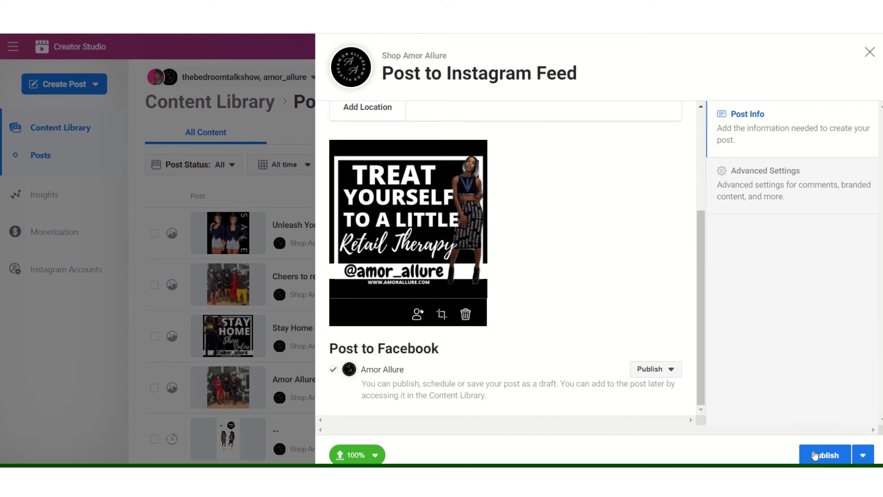
{"action": "left_click", "coordinate": [864, 455]}
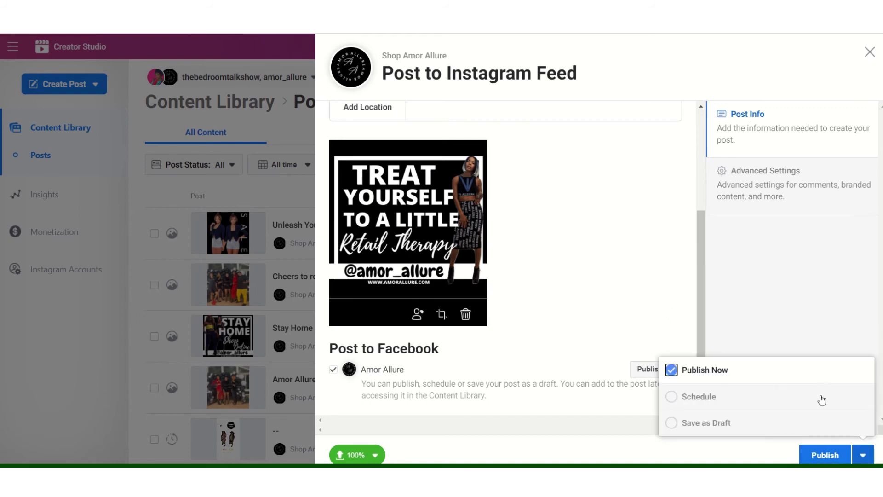
{"action": "left_click", "coordinate": [718, 400]}
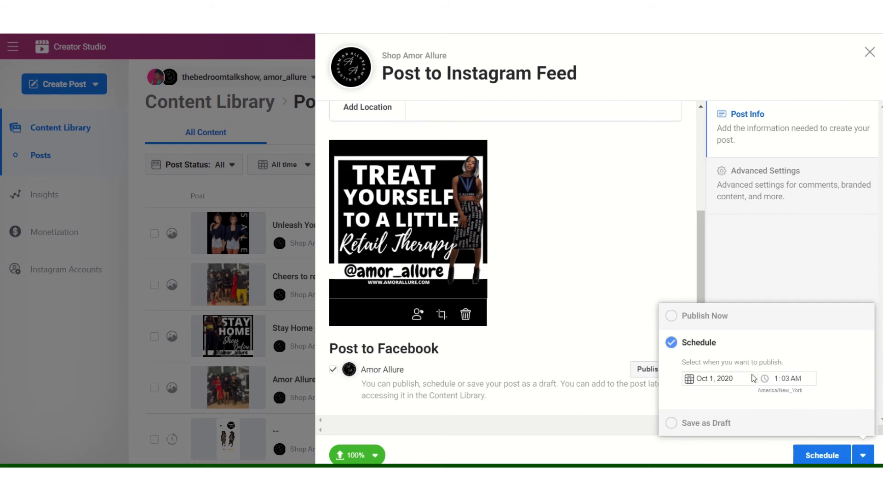
{"action": "left_click", "coordinate": [671, 316]}
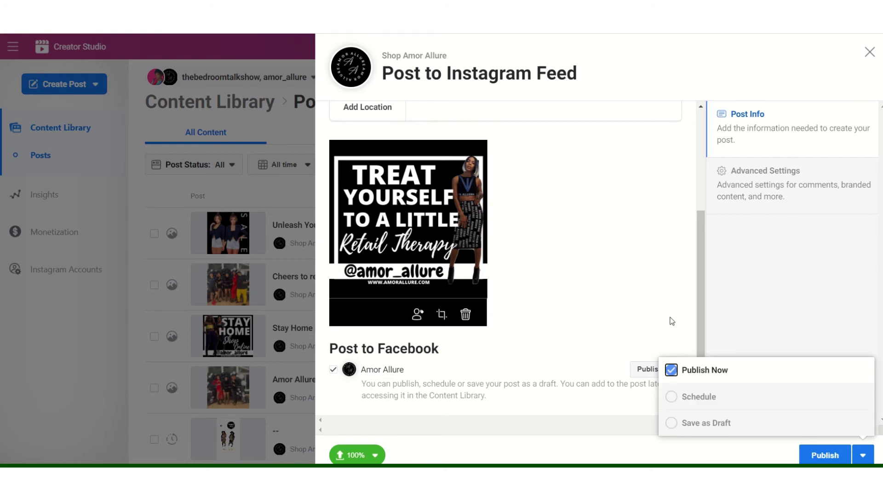
{"action": "left_click", "coordinate": [830, 453]}
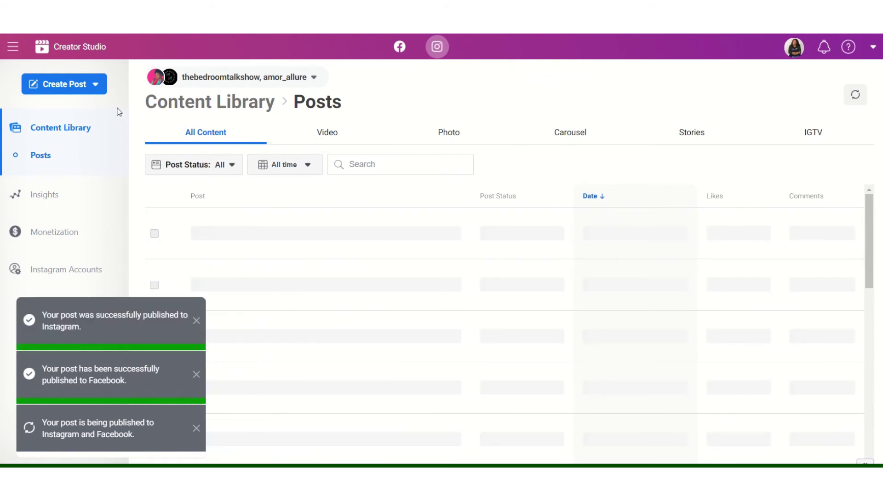
Start a new Instagram Feed post for the Shop Amor Allure account
{"action": "left_click", "coordinate": [86, 90]}
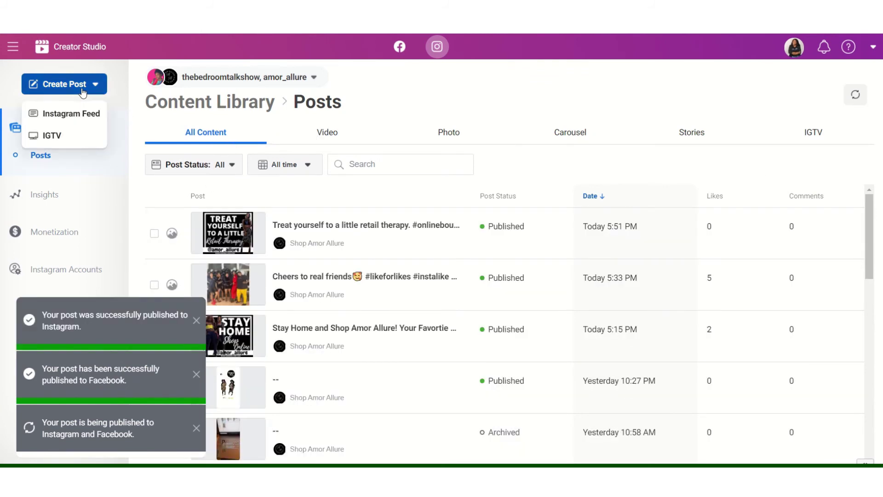
{"action": "left_click", "coordinate": [71, 114]}
{"action": "left_click", "coordinate": [667, 212]}
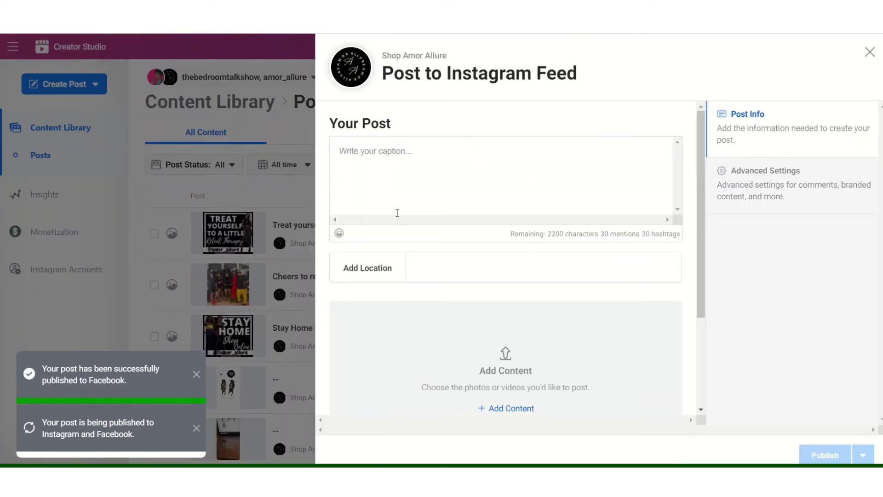
Upload the red-dress photo into the new test post
{"action": "left_click", "coordinate": [514, 412]}
{"action": "left_click", "coordinate": [509, 432]}
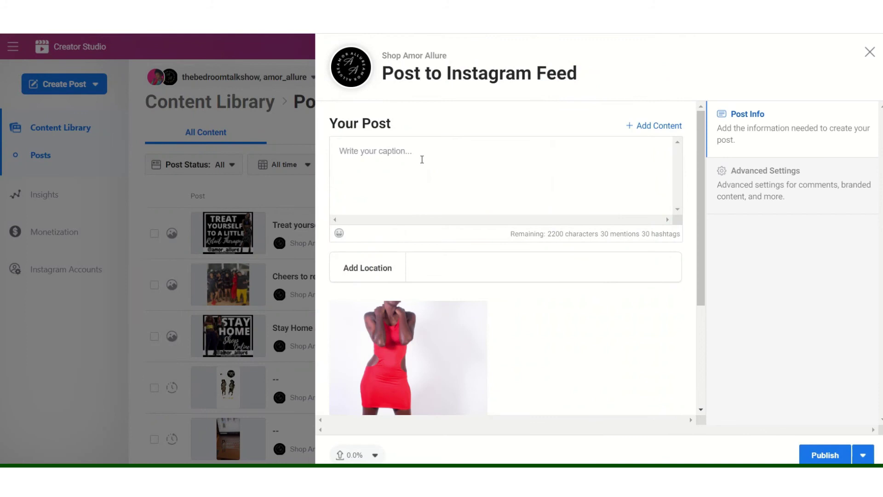
{"action": "left_click", "coordinate": [421, 159]}
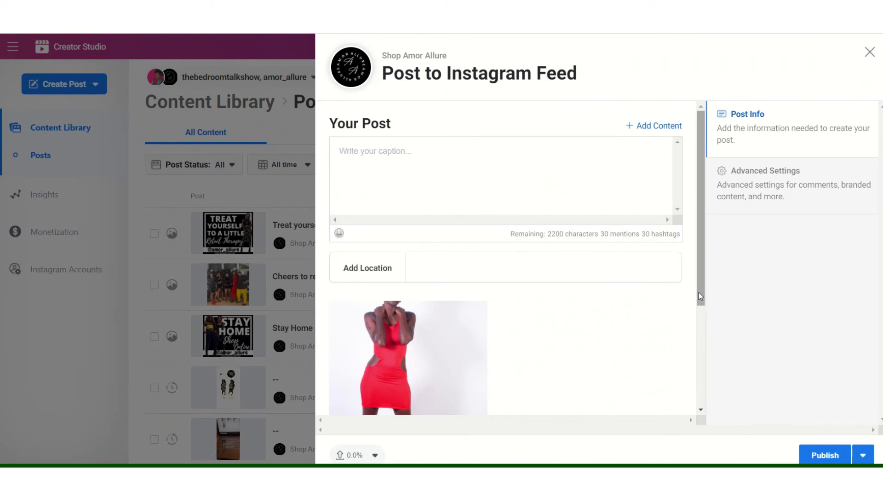
{"action": "left_click_drag", "start_coordinate": [699, 291], "coordinate": [706, 394]}
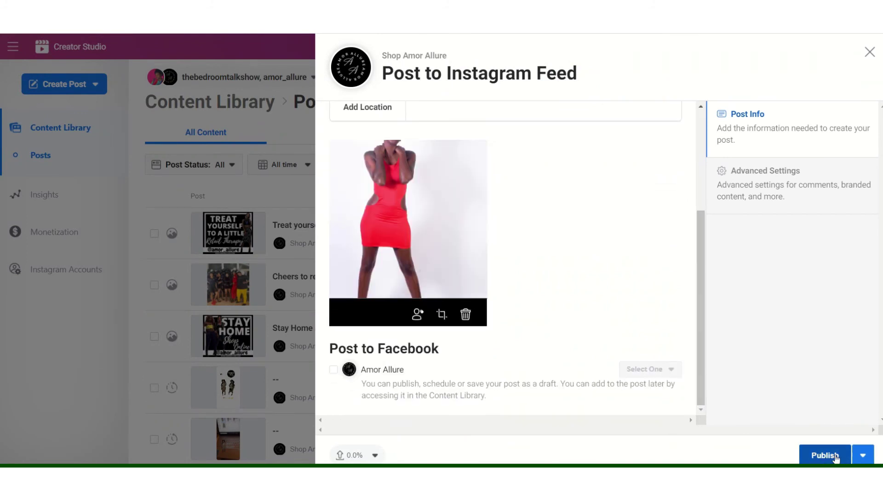
Schedule the test post for Oct 1, 2020 at 1:03 AM
{"action": "left_click", "coordinate": [862, 455]}
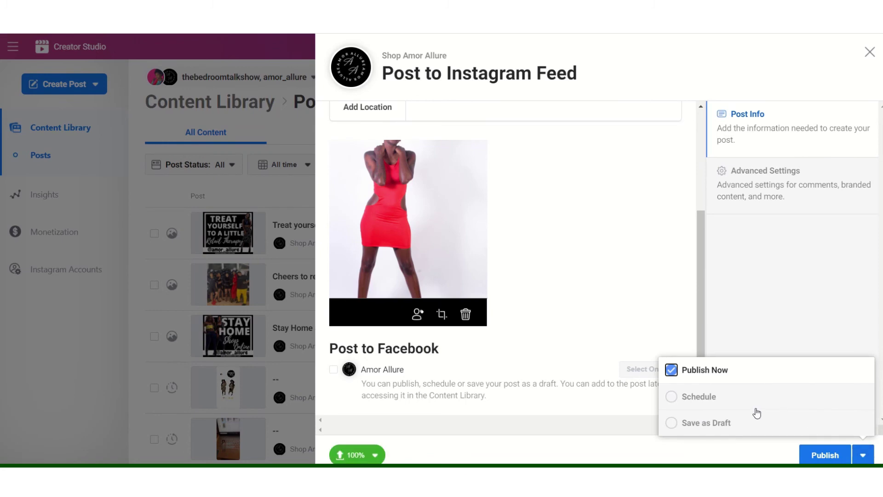
{"action": "left_click", "coordinate": [727, 399]}
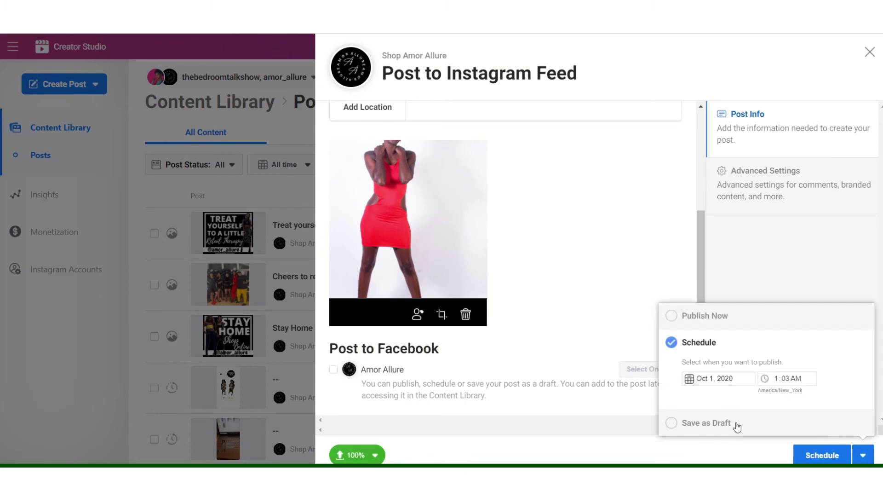
{"action": "left_click", "coordinate": [763, 274]}
{"action": "left_click", "coordinate": [806, 455]}
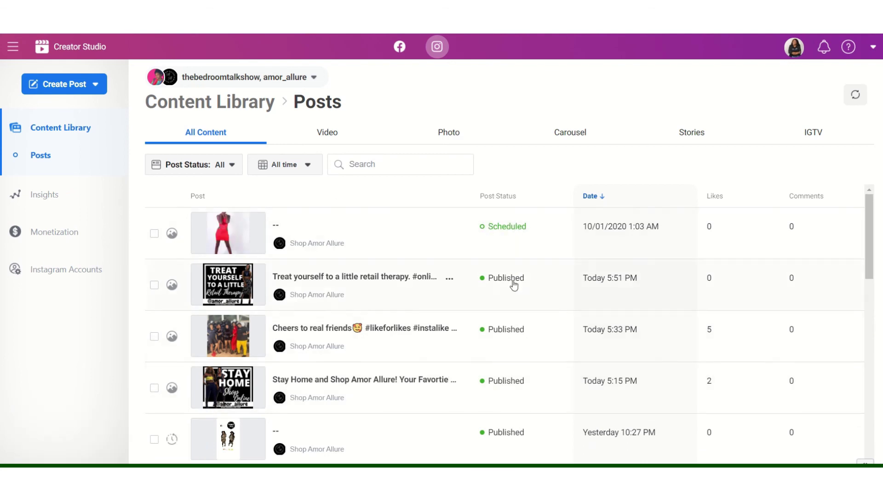
Select the red-dress test post scheduled for 10/01/2020 1:03 AM in the Posts list
{"action": "mouse_move", "coordinate": [621, 227]}
{"action": "left_click", "coordinate": [154, 236]}
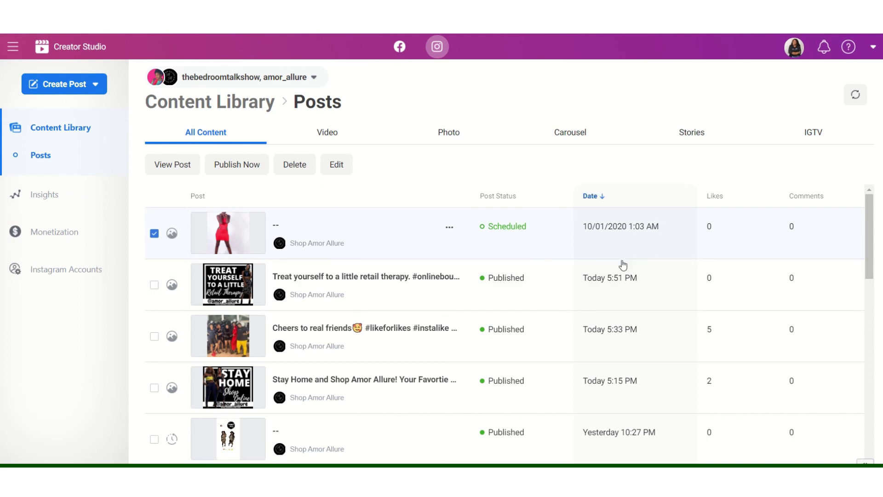
Delete the scheduled red-dress test post and confirm the deletion
{"action": "left_click", "coordinate": [295, 168]}
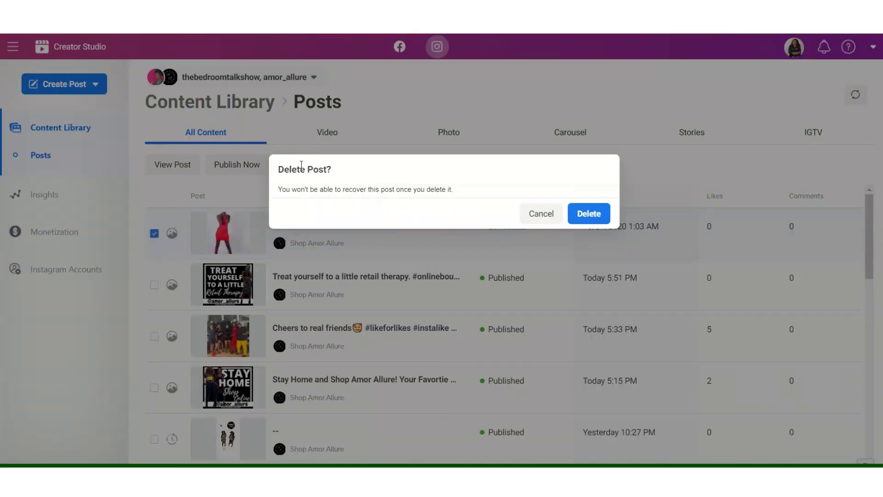
{"action": "left_click", "coordinate": [579, 213]}
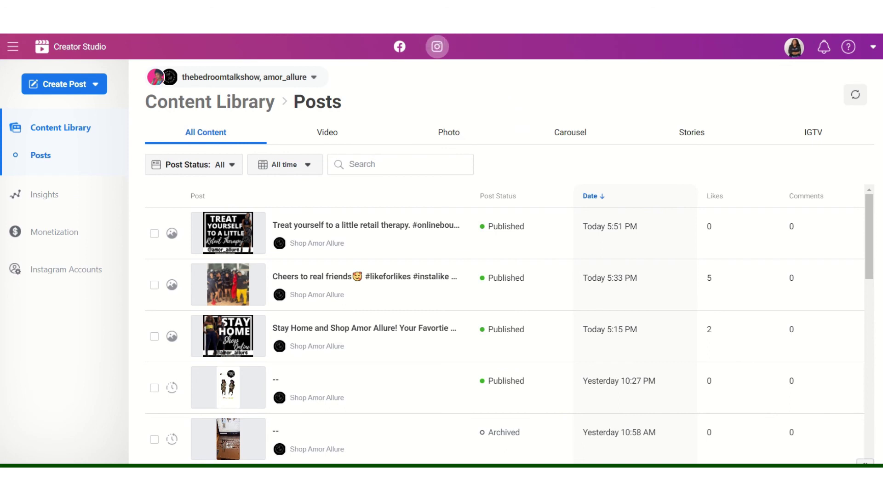
{"action": "mouse_move", "coordinate": [508, 50]}
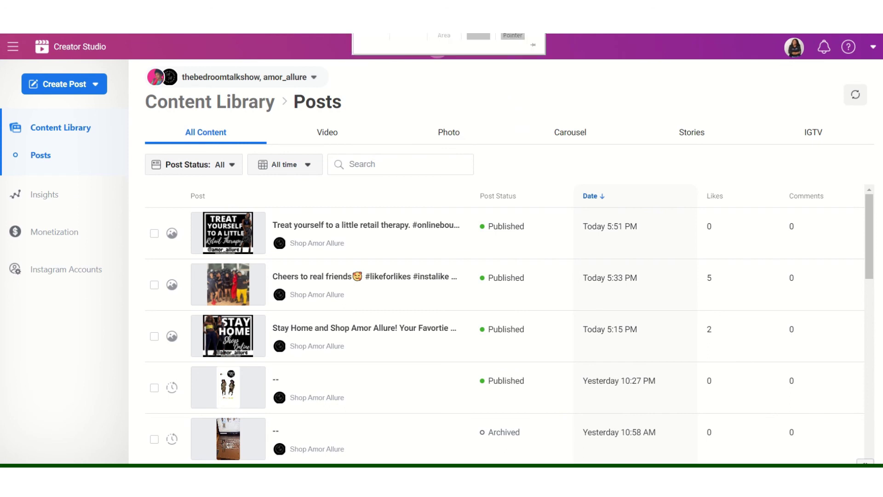